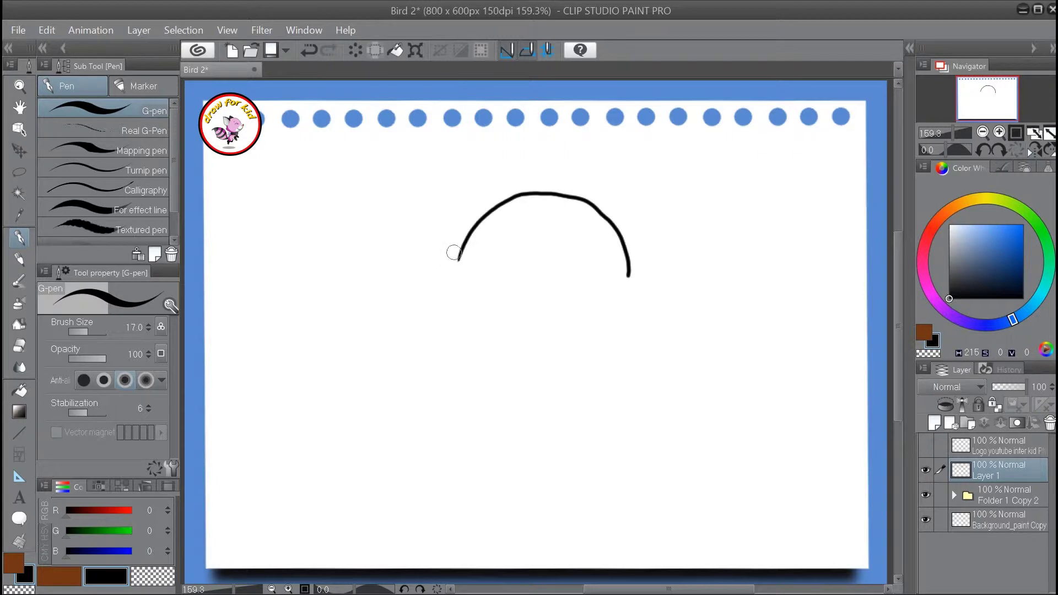
Complete the bird's outline below the head arc with two wings and a rounded lower body, erasing the line overshoot at one wing
mouse_move(457, 257)
mouse_down()
mouse_move(402, 297)
mouse_move(406, 318)
mouse_move(442, 333)
mouse_up()
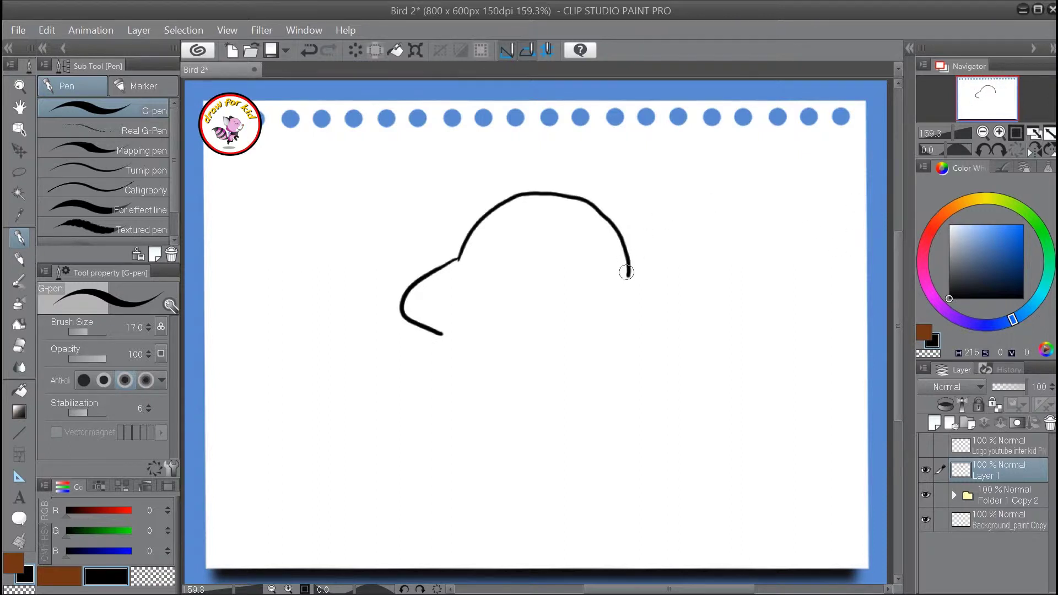
mouse_move(627, 271)
mouse_down()
mouse_move(677, 302)
mouse_move(677, 321)
mouse_move(619, 339)
mouse_up()
mouse_move(439, 334)
mouse_down()
mouse_move(472, 423)
mouse_move(529, 445)
mouse_move(589, 418)
mouse_move(637, 340)
mouse_up()
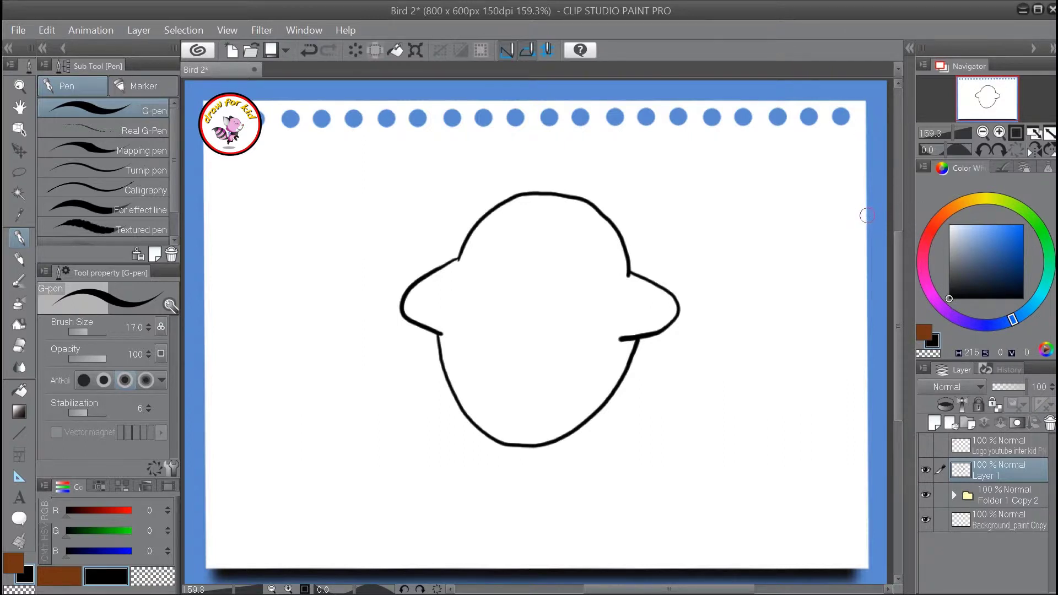
key(e)
drag(621, 338, 629, 337)
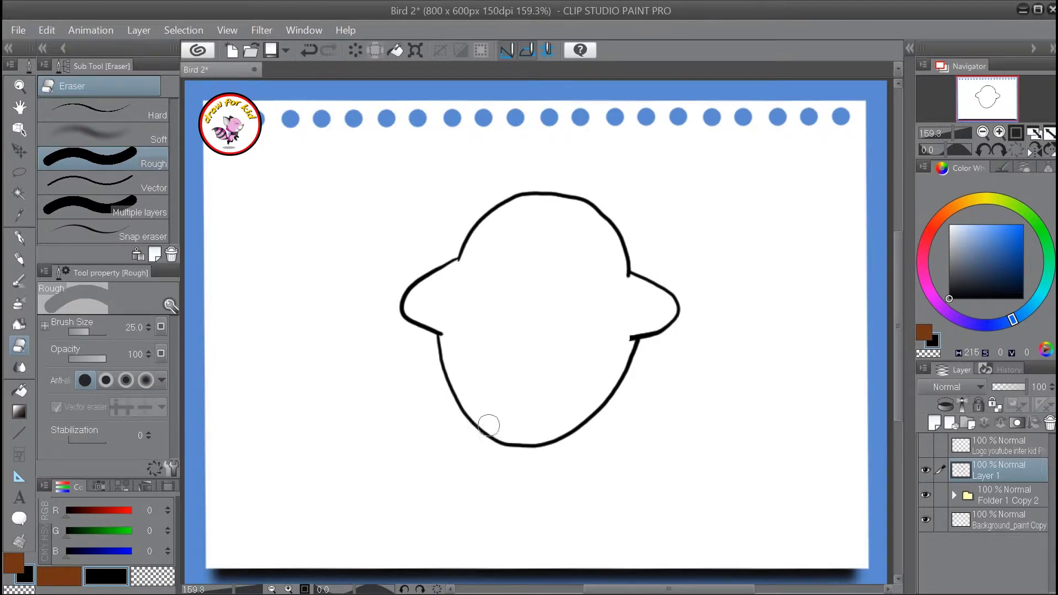
On a new layer, draw a clawed foot under one side of the body with the G-pen at size 15
key(p)
key(bracketleft)
key(bracketleft)
key(bracketright)
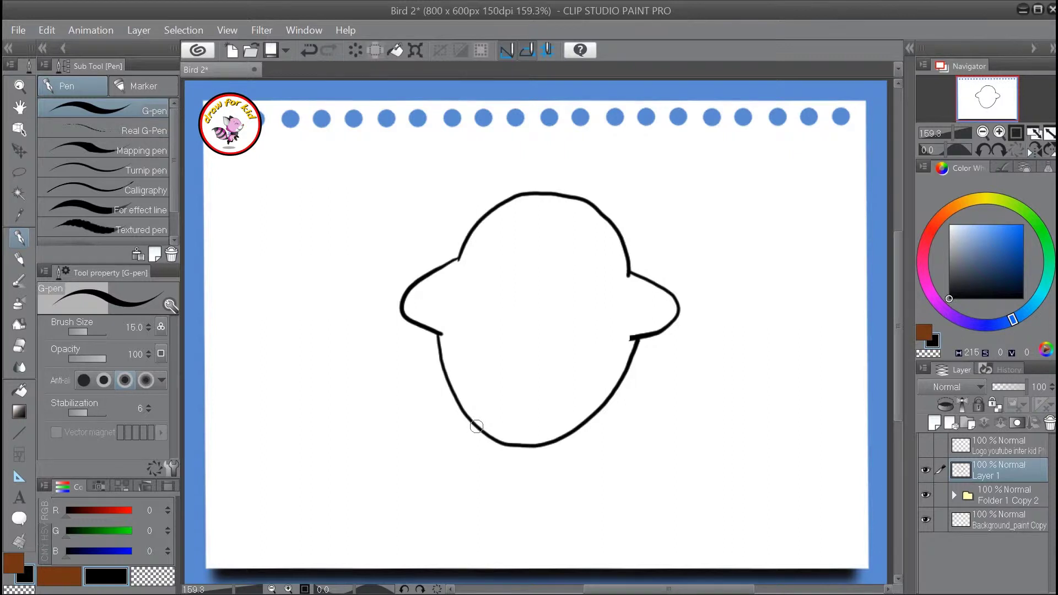
click(933, 423)
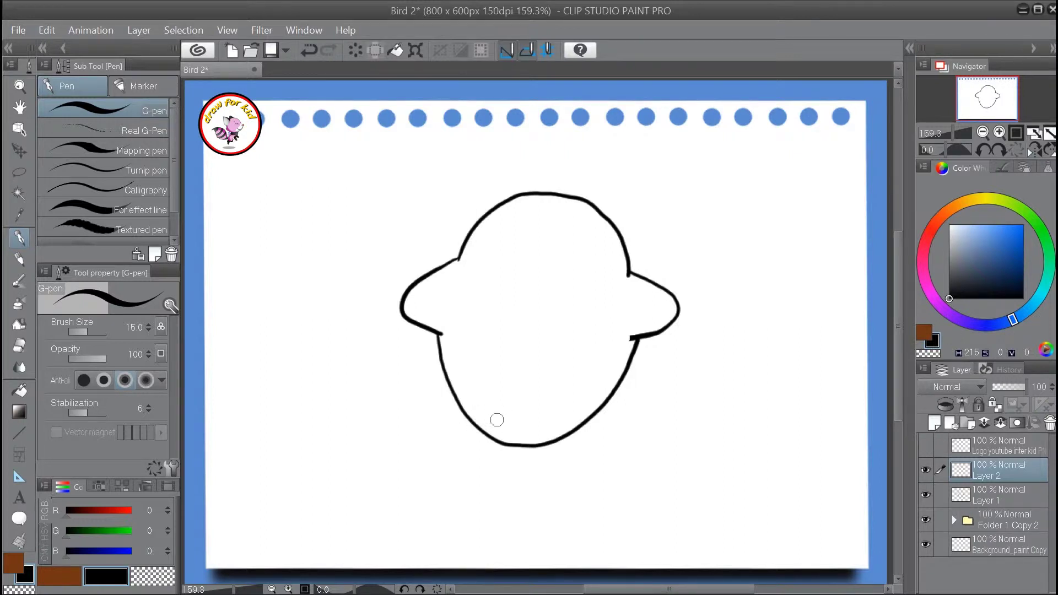
mouse_move(483, 433)
mouse_down()
mouse_move(450, 460)
mouse_move(440, 498)
mouse_move(481, 449)
mouse_move(442, 489)
mouse_move(477, 458)
mouse_move(466, 462)
mouse_move(468, 524)
mouse_move(492, 462)
mouse_move(498, 491)
mouse_move(508, 444)
mouse_up()
key(ctrl+z)
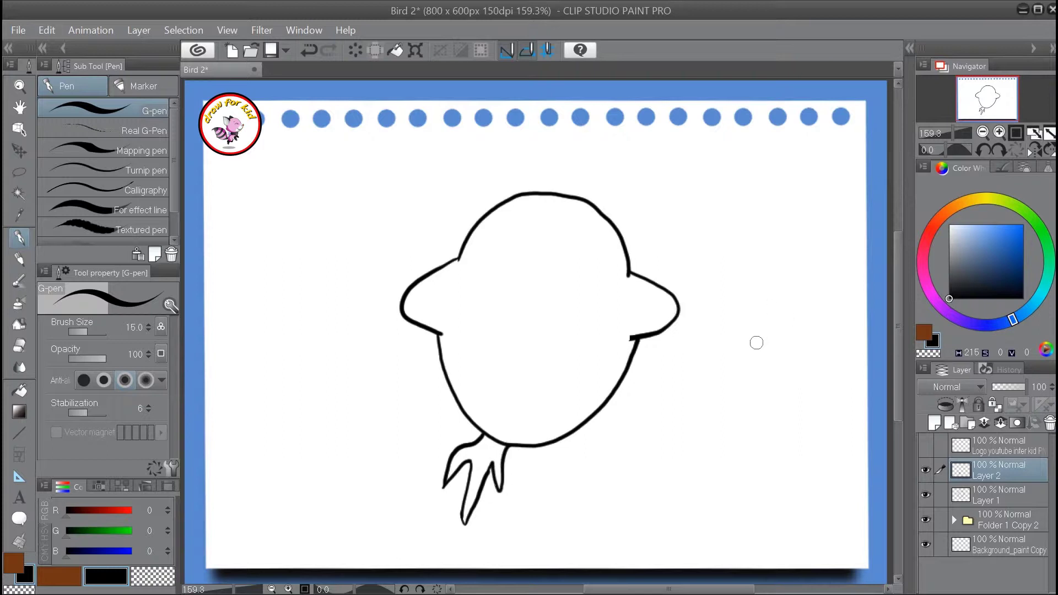
Draw the second clawed foot under the other side of the body, erasing and redrawing part of its toe line
mouse_move(565, 436)
mouse_down()
mouse_move(589, 498)
mouse_move(597, 462)
mouse_move(626, 520)
mouse_move(629, 498)
mouse_move(610, 450)
mouse_up()
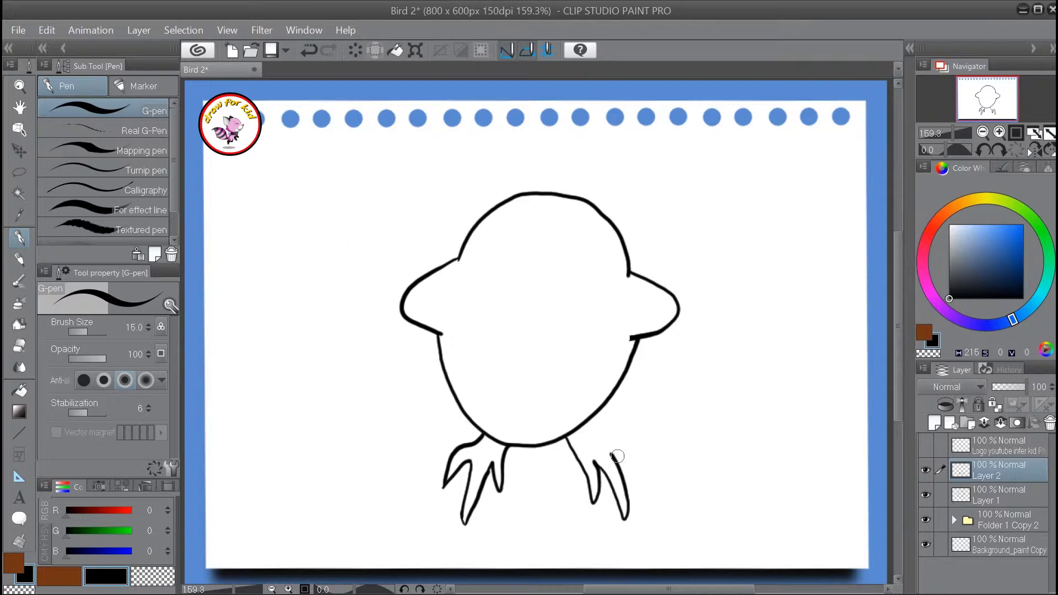
key(e)
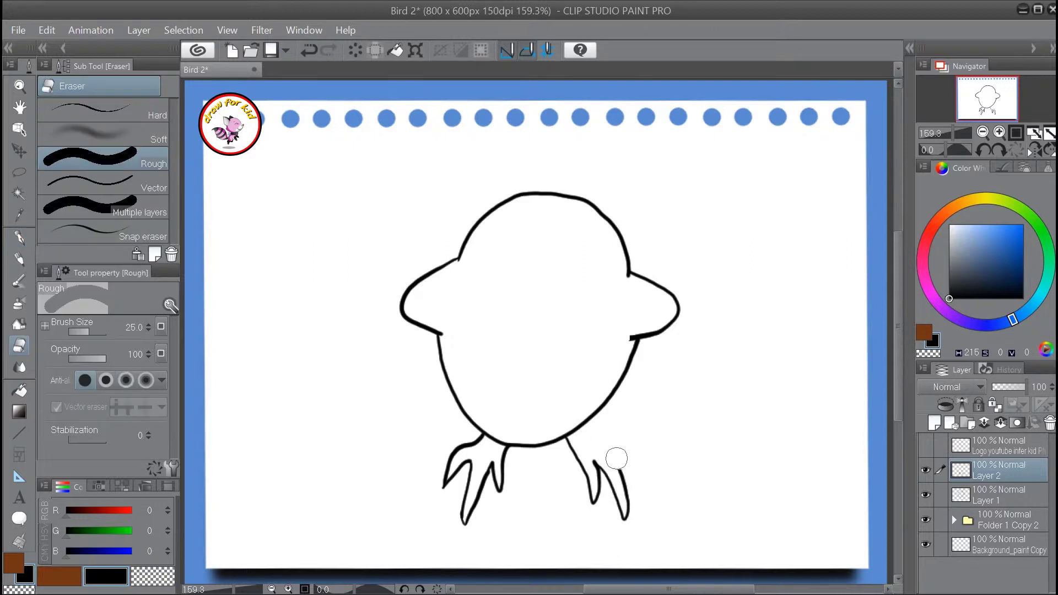
key(p)
mouse_move(618, 469)
mouse_down()
mouse_move(647, 498)
mouse_move(638, 462)
mouse_move(595, 447)
mouse_move(582, 415)
mouse_up()
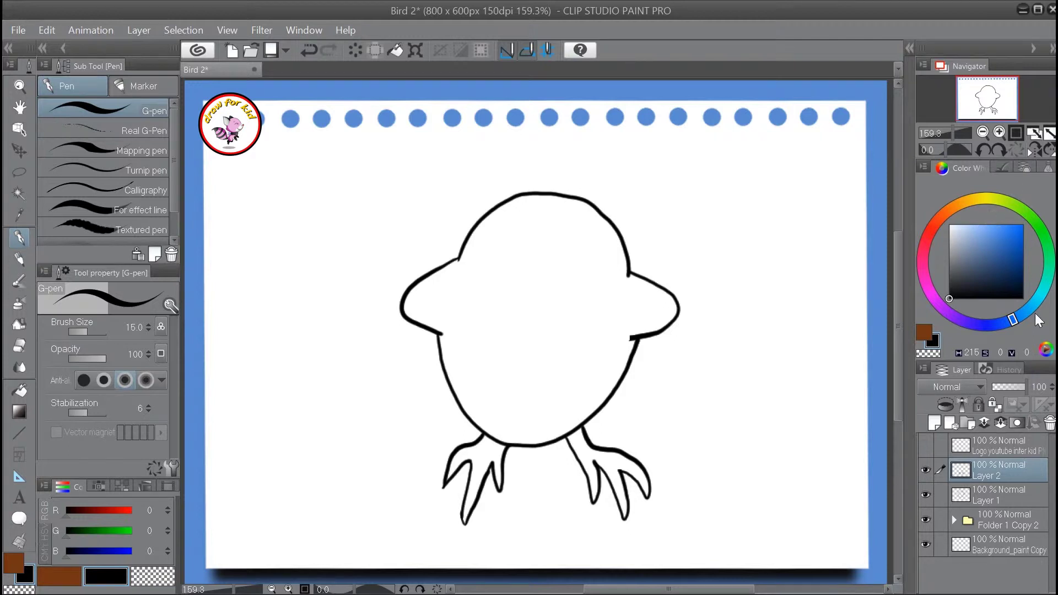
On a new layer beneath the outlines, fill both feet golden yellow (RGB 220, 176, 36) and the body blue (RGB 90, 148, 216)
click(972, 202)
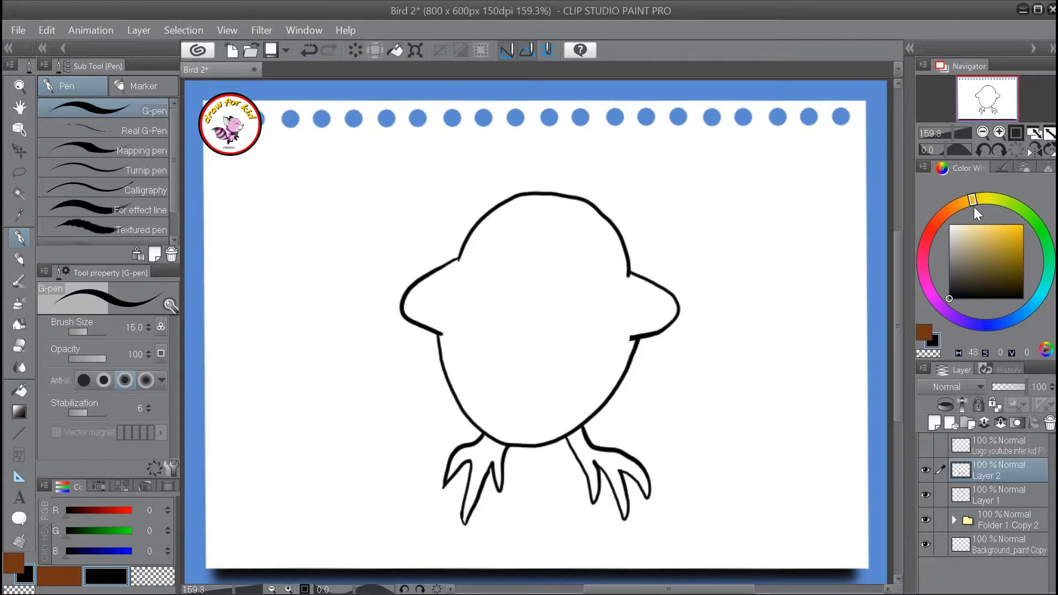
click(1002, 232)
click(970, 201)
click(1005, 235)
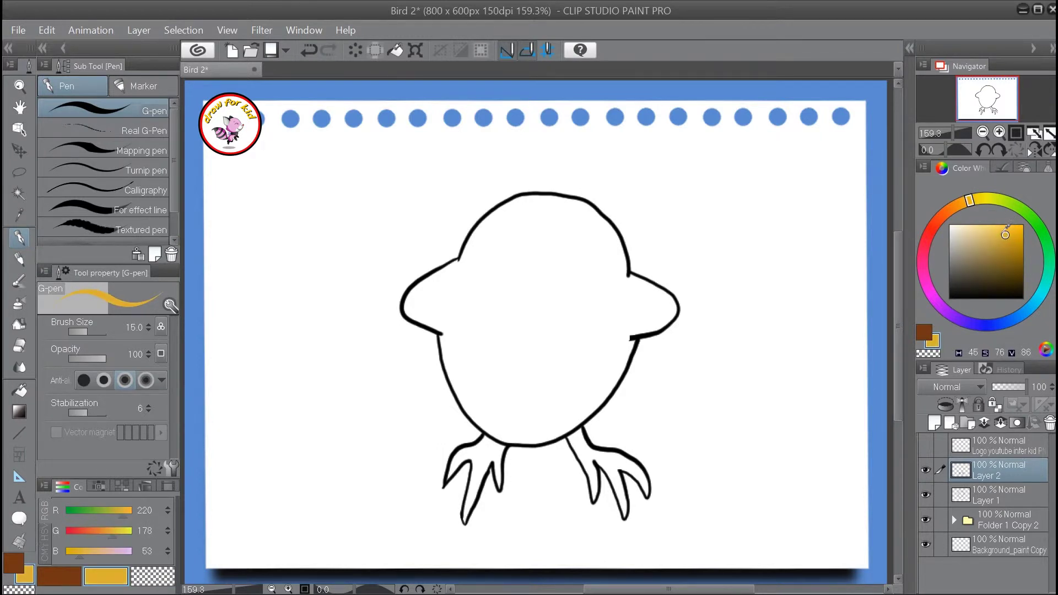
click(974, 200)
click(1006, 237)
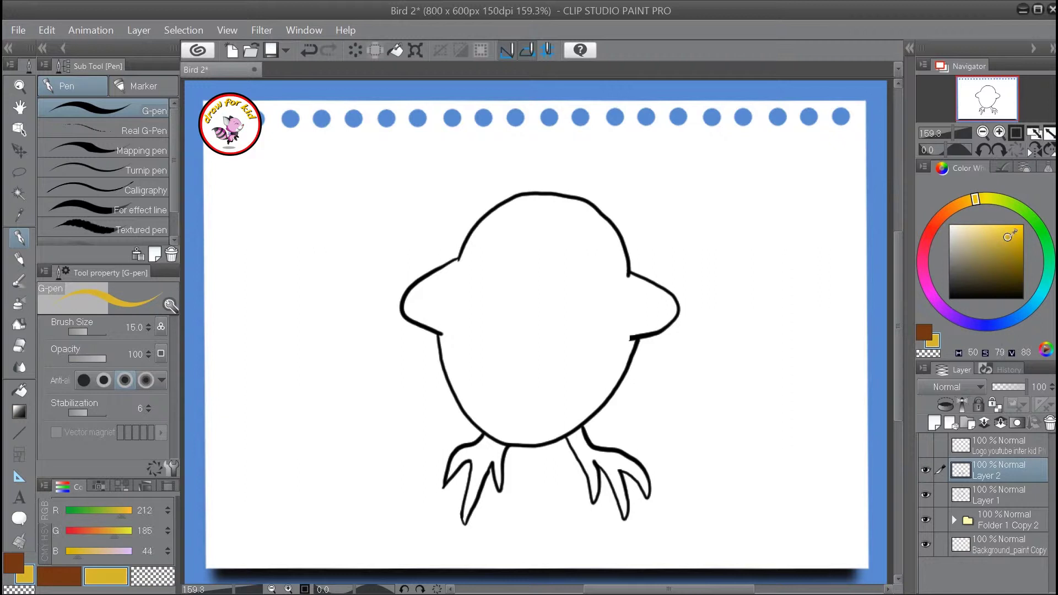
click(971, 200)
click(1010, 235)
key(g)
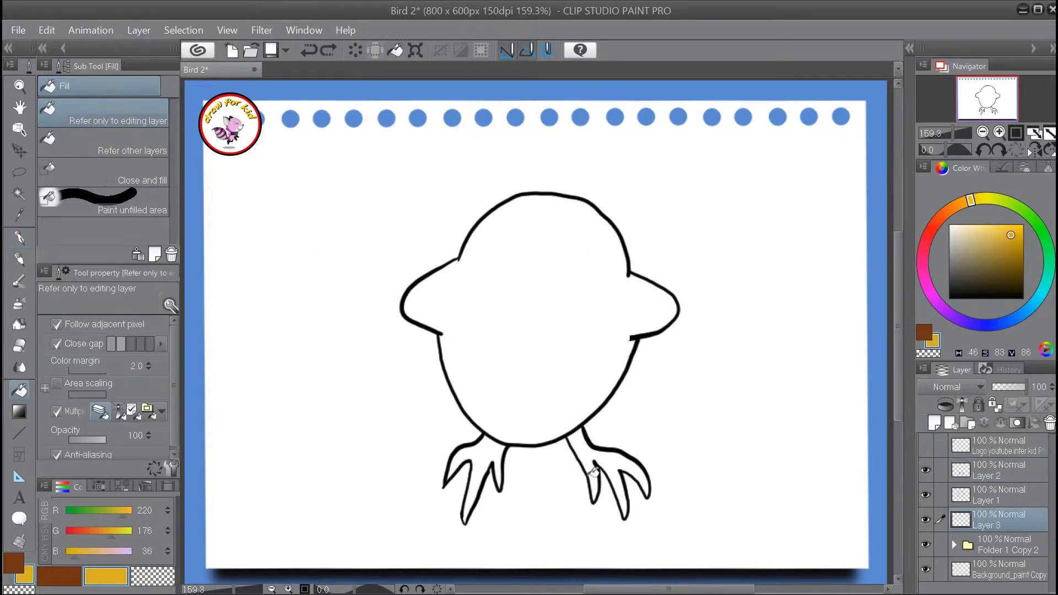
click(612, 460)
click(496, 447)
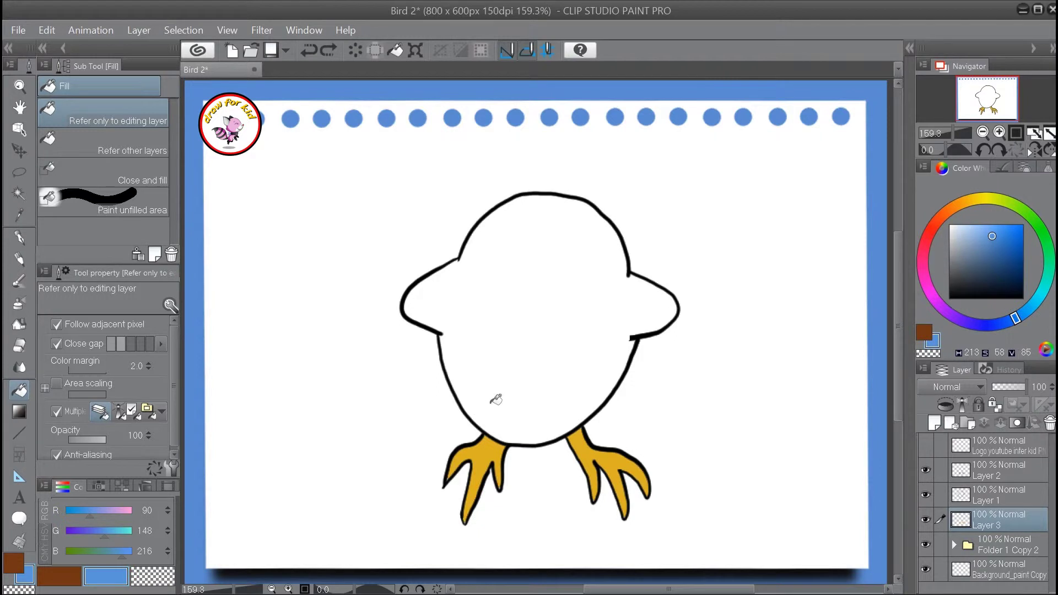
click(584, 368)
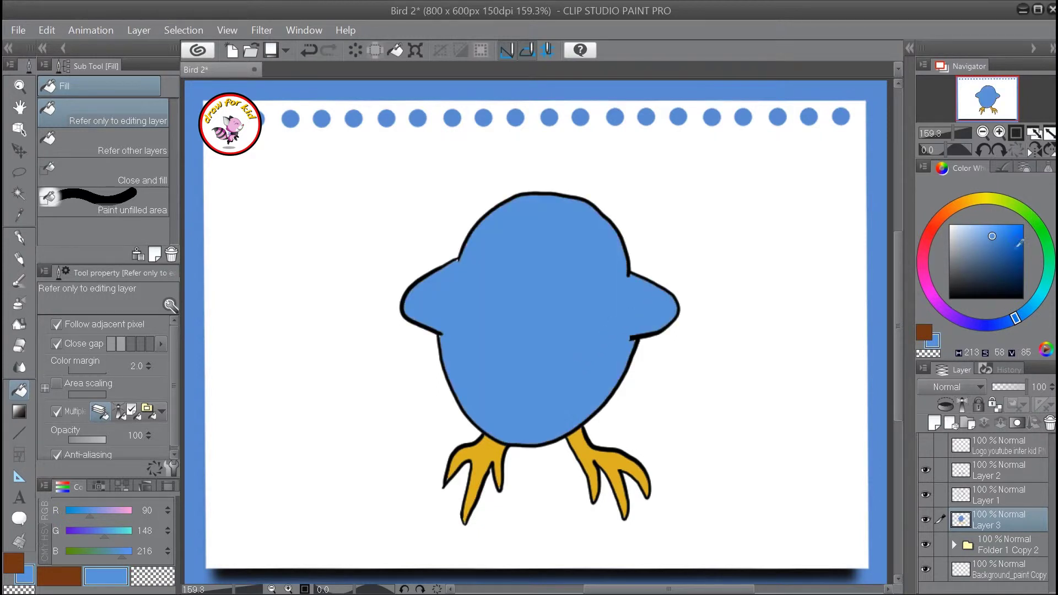
On another new layer, draw two round eyes and a diamond-shaped beak in the feet's yellow and fill them with that colour
click(934, 422)
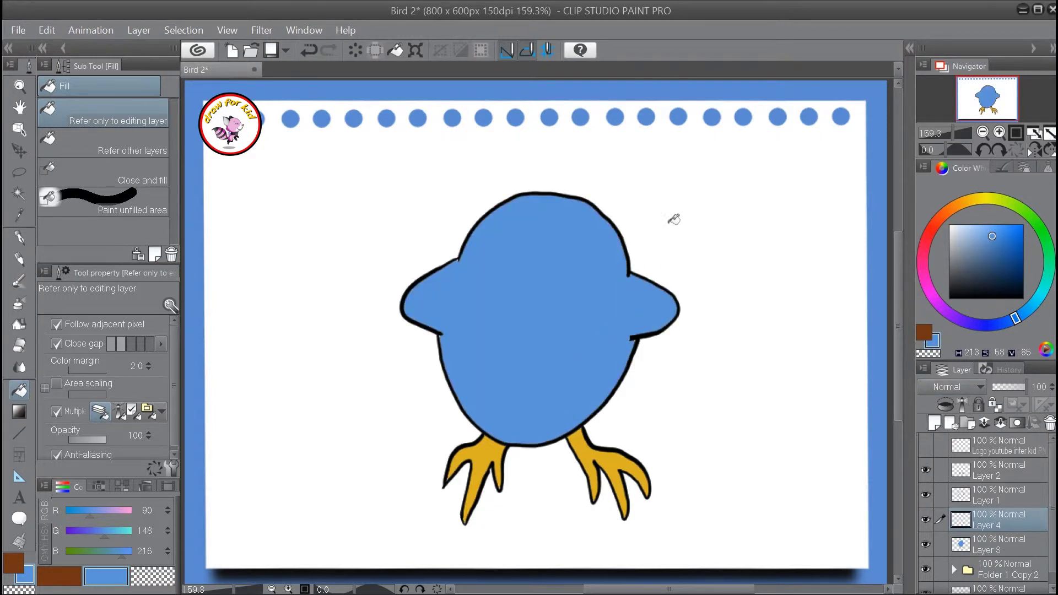
key(i)
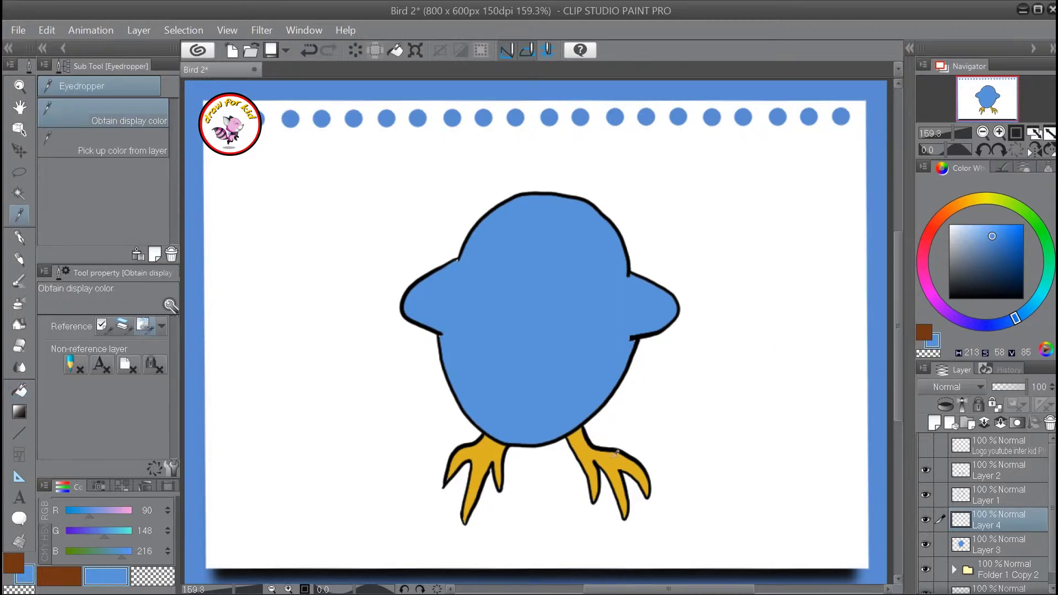
click(611, 441)
key(p)
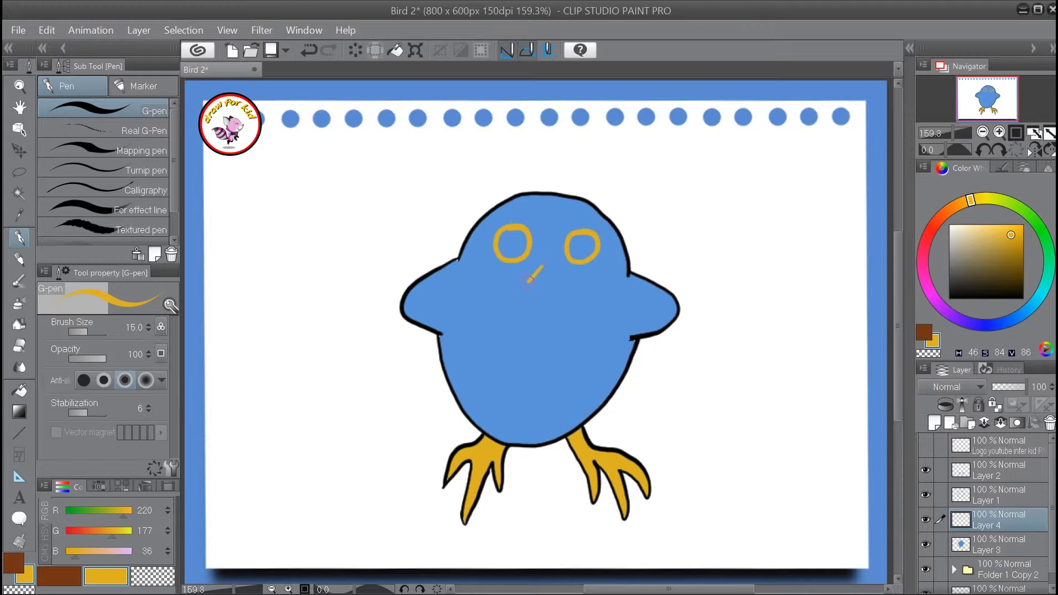
key(ctrl+z)
key(g)
click(541, 279)
click(590, 245)
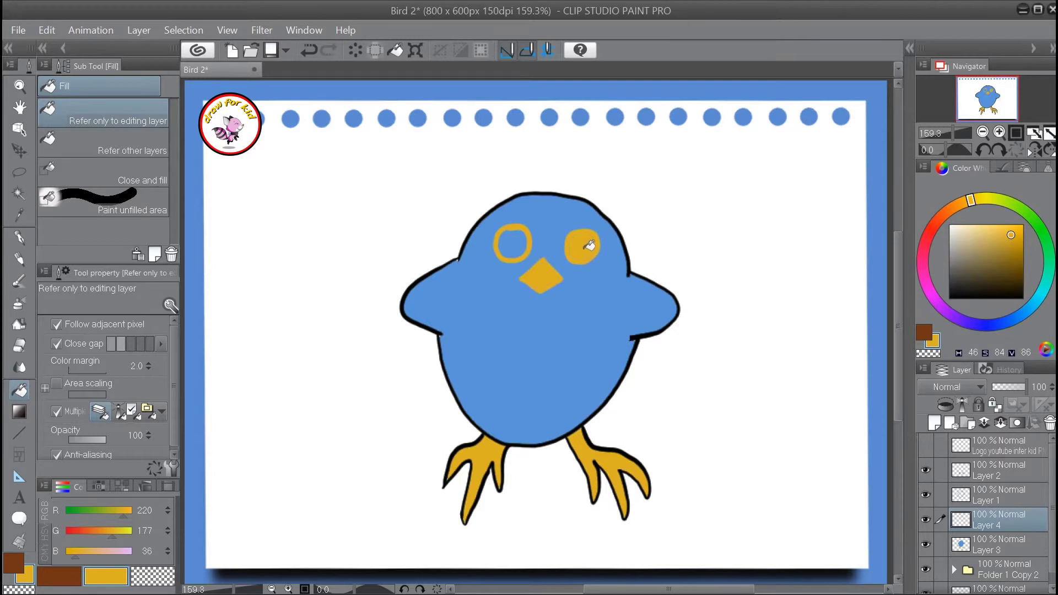
click(520, 243)
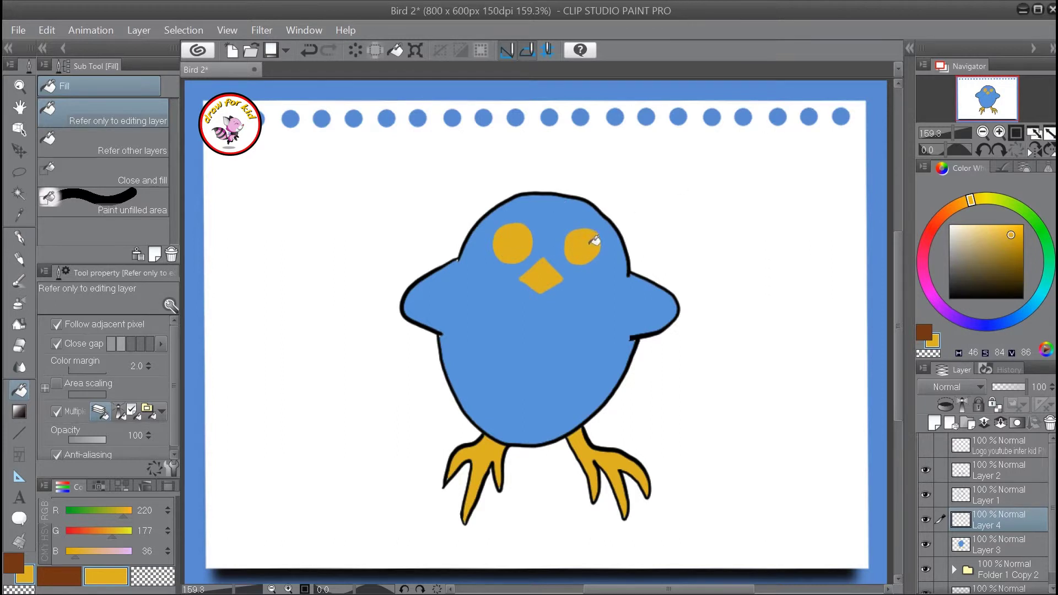
Paint large near-black pupils (RGB 13, 12, 12) inside both yellow eyes, leaving a yellow rim
click(955, 295)
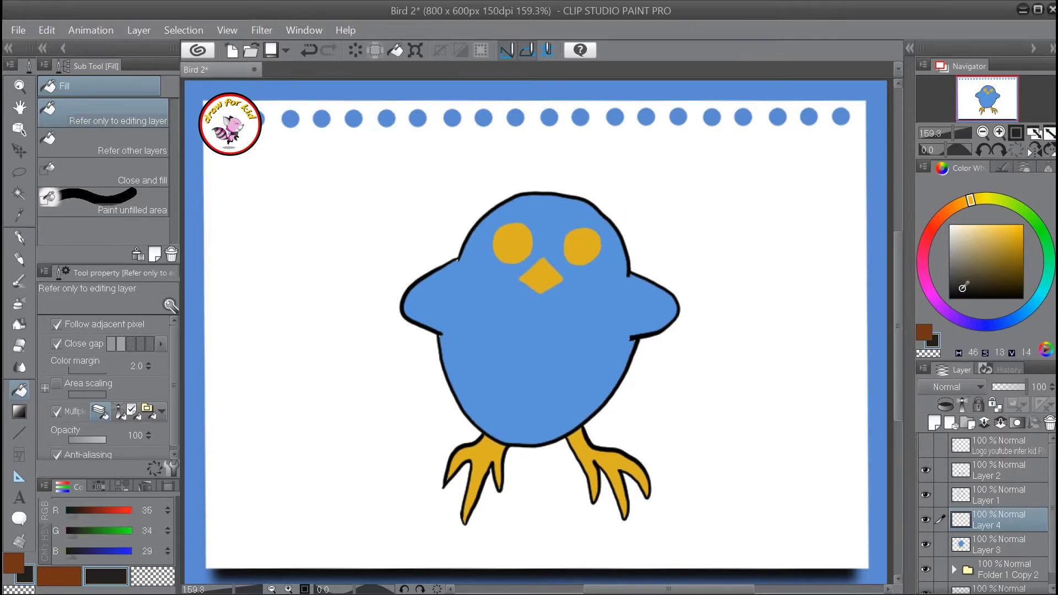
key(p)
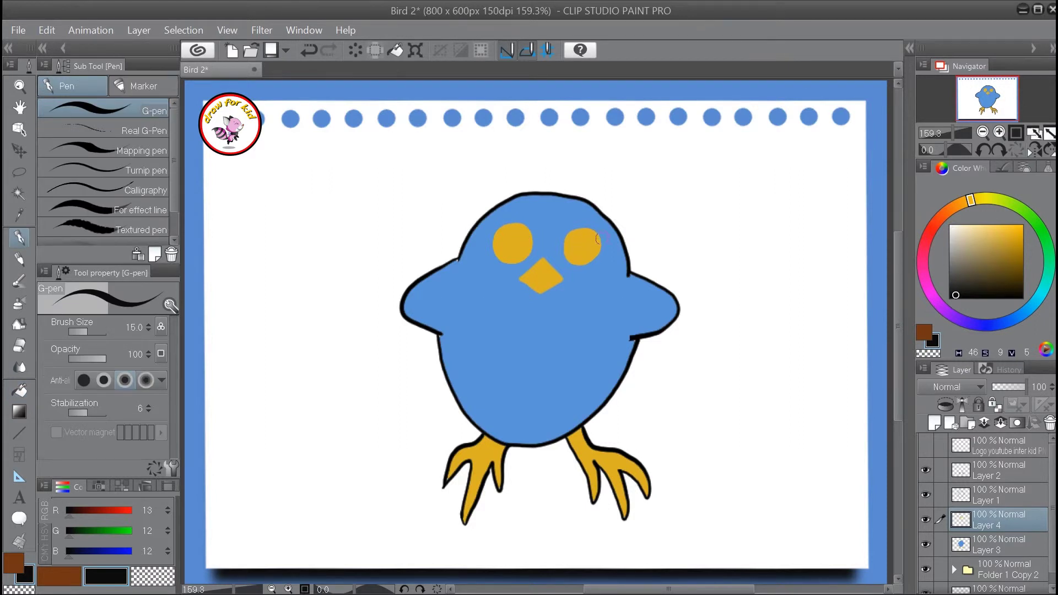
mouse_move(585, 240)
mouse_down()
mouse_move(574, 232)
mouse_move(570, 249)
mouse_move(585, 254)
mouse_move(584, 236)
mouse_move(569, 242)
mouse_move(575, 257)
mouse_move(596, 251)
mouse_move(589, 235)
mouse_move(571, 243)
mouse_move(580, 260)
mouse_move(591, 238)
mouse_move(587, 250)
mouse_up()
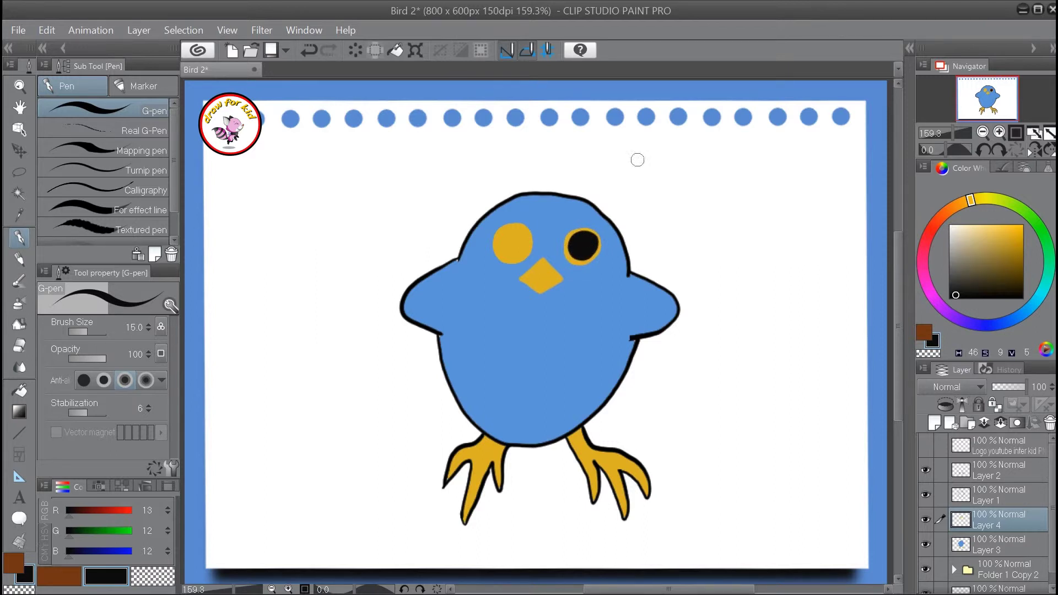
drag(515, 235, 498, 239)
key(ctrl+z)
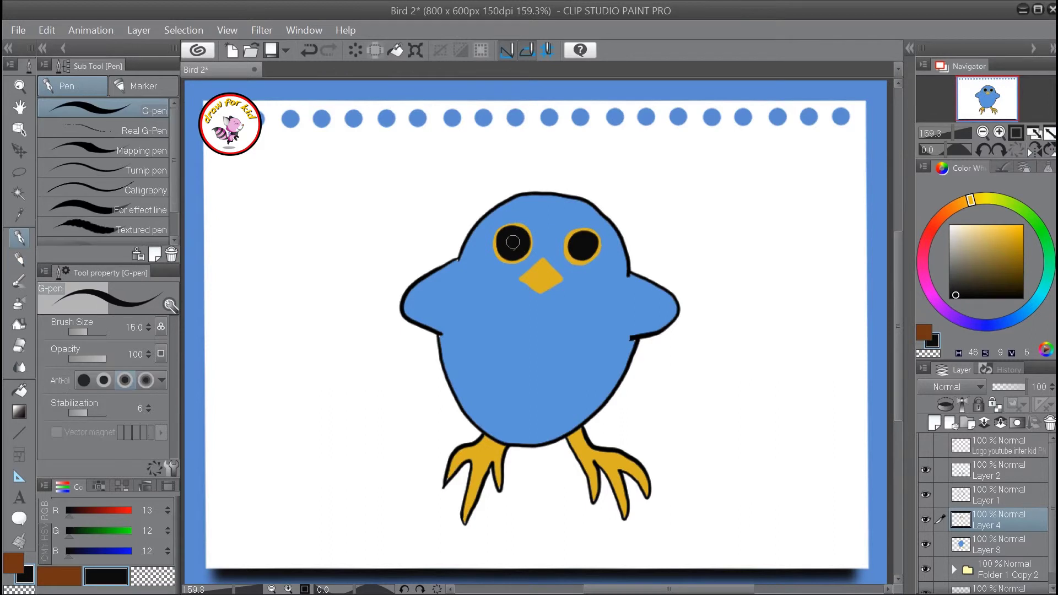
Add a large and a small off-white highlight (RGB 250, 247, 238) to each pupil with the pen at size 17
key(bracketright)
key(bracketright)
key(bracketright)
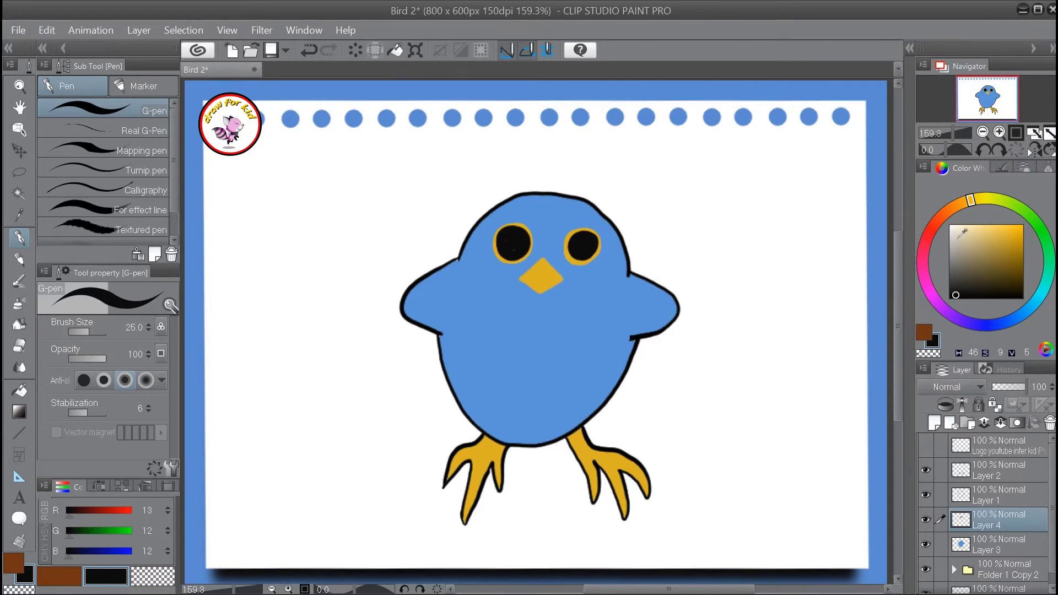
click(952, 226)
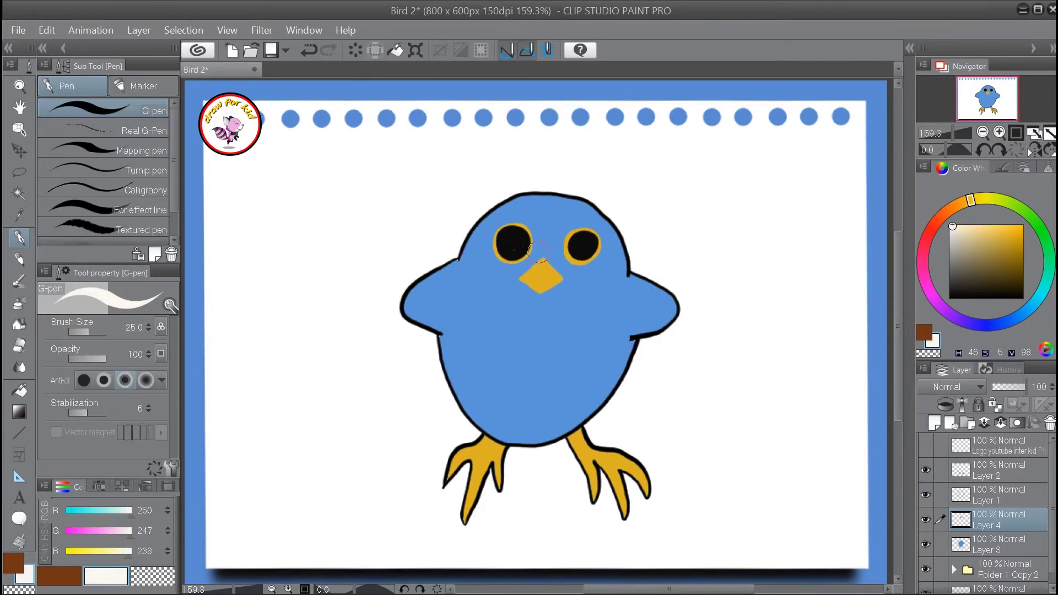
key(bracketleft)
key(bracketleft)
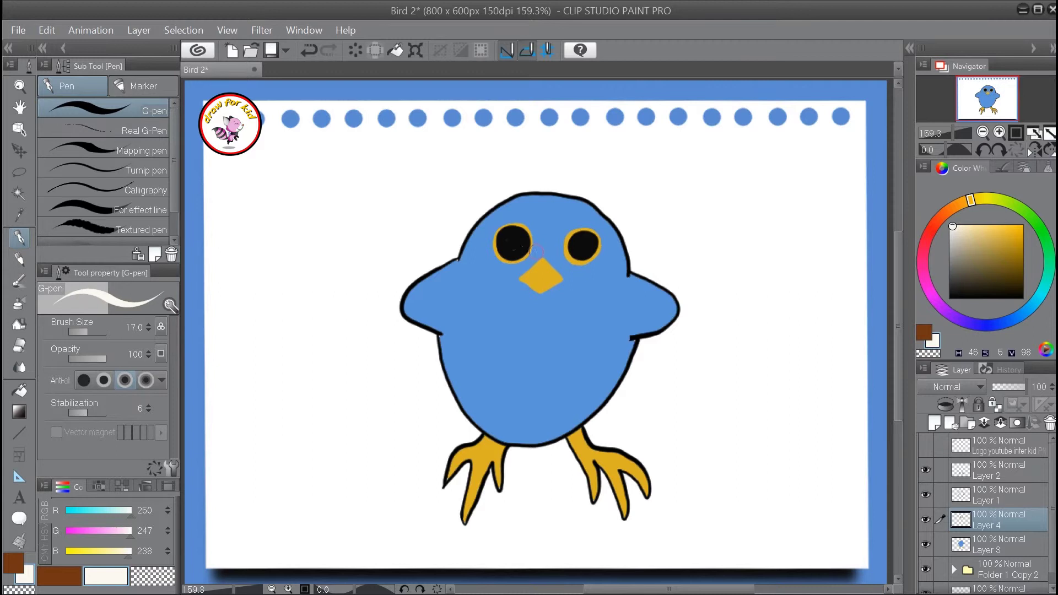
drag(506, 235, 504, 238)
drag(580, 240, 580, 241)
click(519, 249)
click(586, 248)
Set the pen to light blue (RGB 126, 196, 235) at brush size 25
click(1025, 311)
click(982, 230)
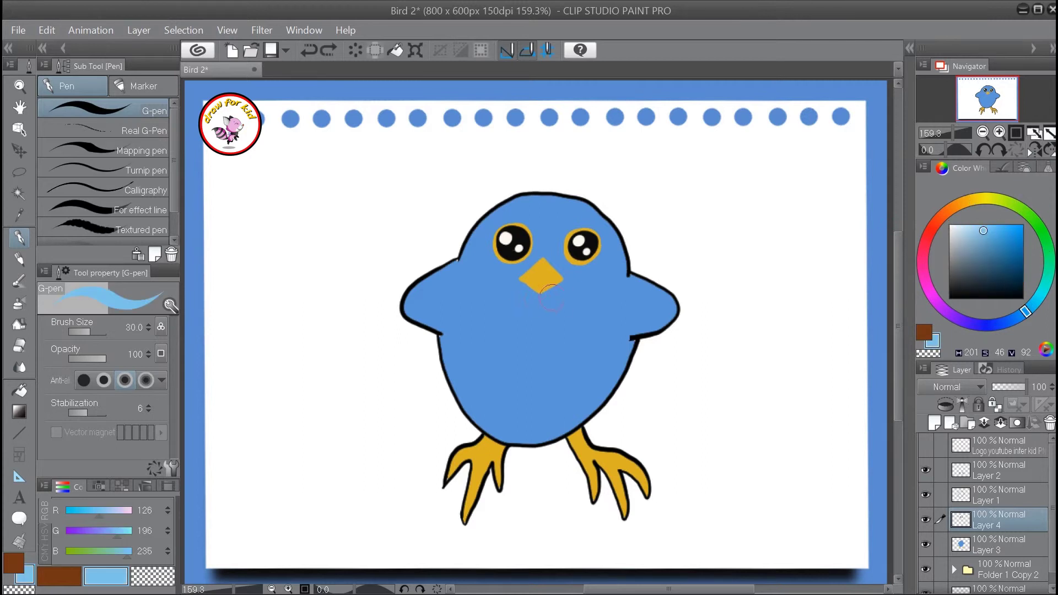
key(bracketleft)
mouse_move(523, 279)
mouse_down()
mouse_move(487, 294)
mouse_move(477, 335)
mouse_move(486, 378)
mouse_move(517, 411)
mouse_up()
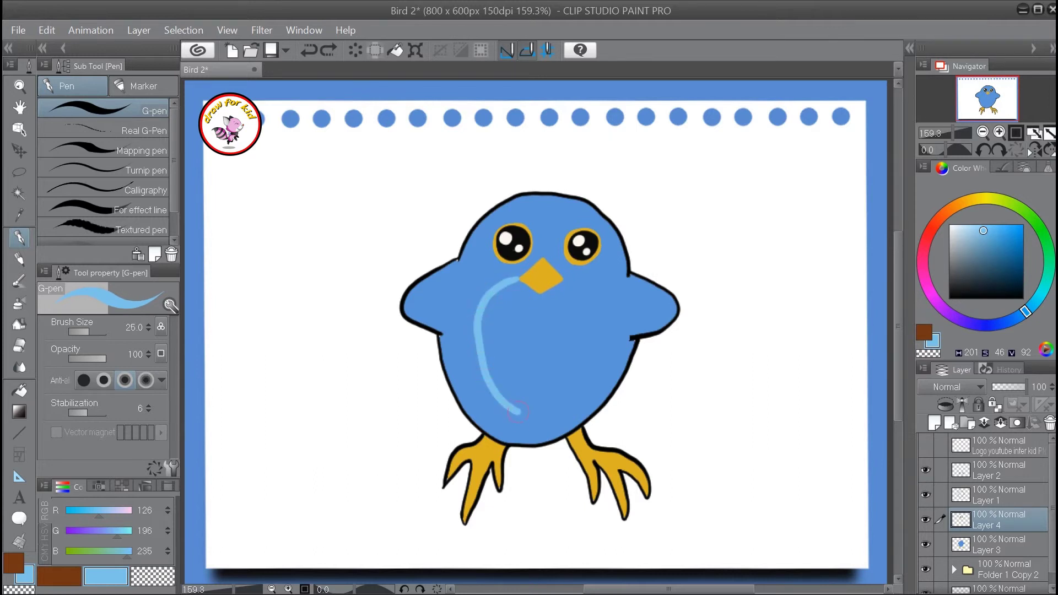
key(ctrl+z)
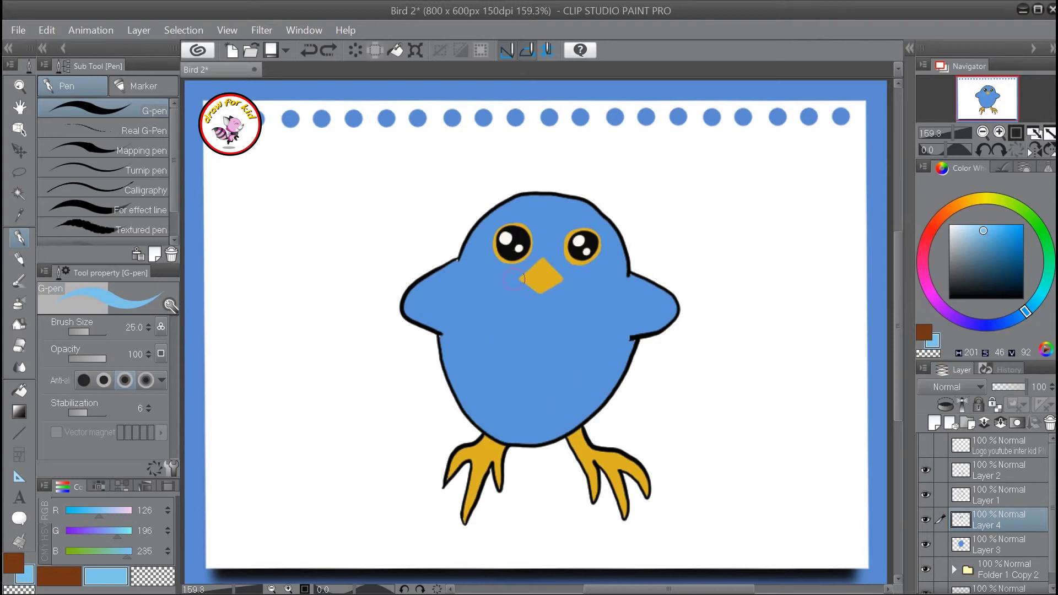
mouse_move(528, 279)
mouse_down()
mouse_move(494, 286)
mouse_move(472, 321)
mouse_move(494, 395)
mouse_up()
key(ctrl+z)
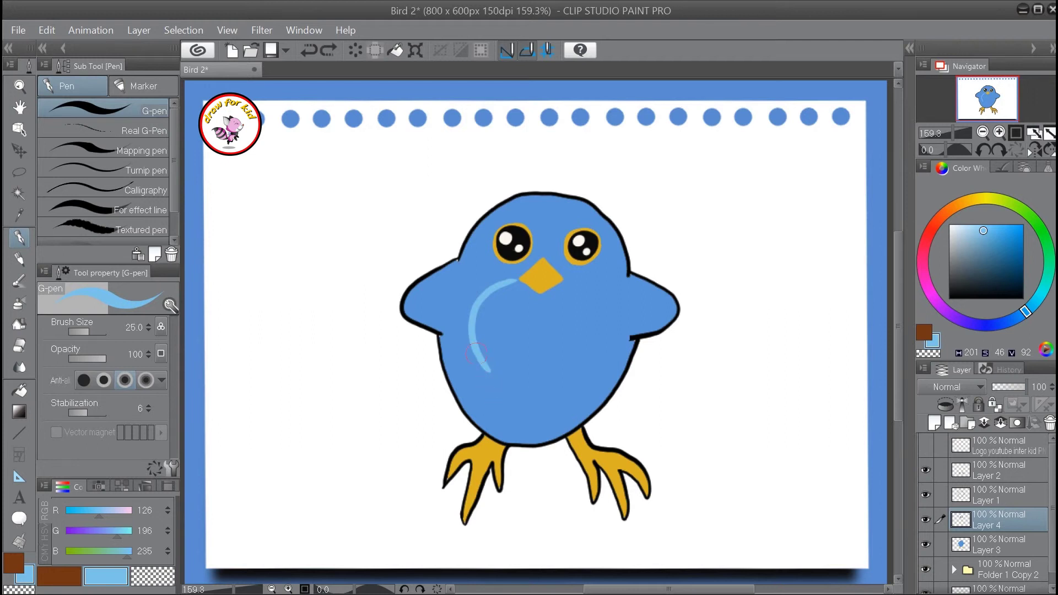
key(ctrl+z)
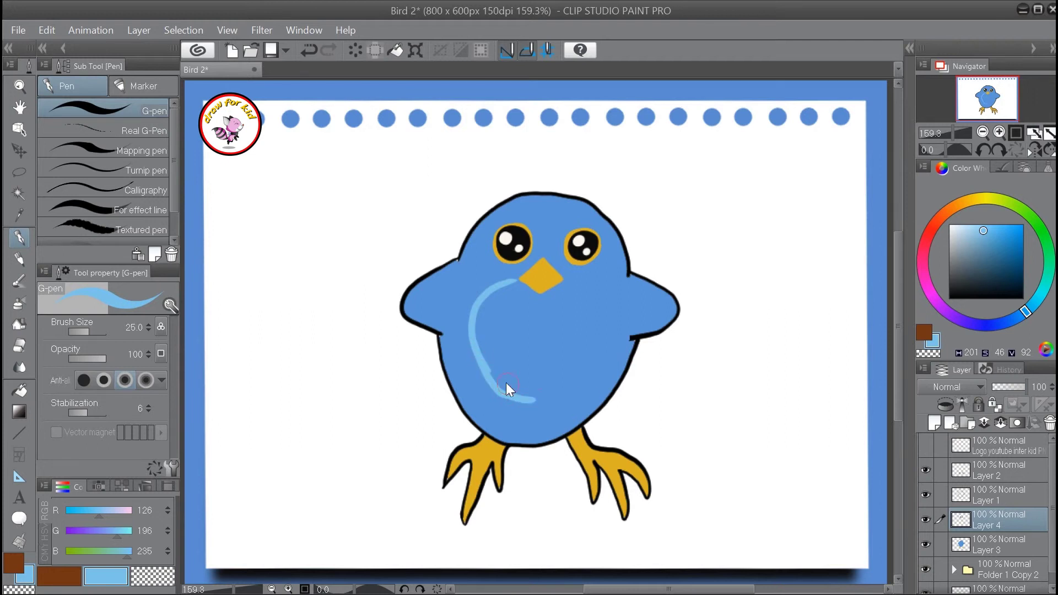
Close the outline of a rounded belly patch below the beak and fill it with the light blue
mouse_move(481, 365)
mouse_down()
mouse_move(518, 396)
mouse_move(556, 397)
mouse_move(590, 372)
mouse_move(606, 341)
mouse_up()
mouse_move(562, 277)
mouse_down()
mouse_move(598, 296)
mouse_move(605, 340)
mouse_up()
key(g)
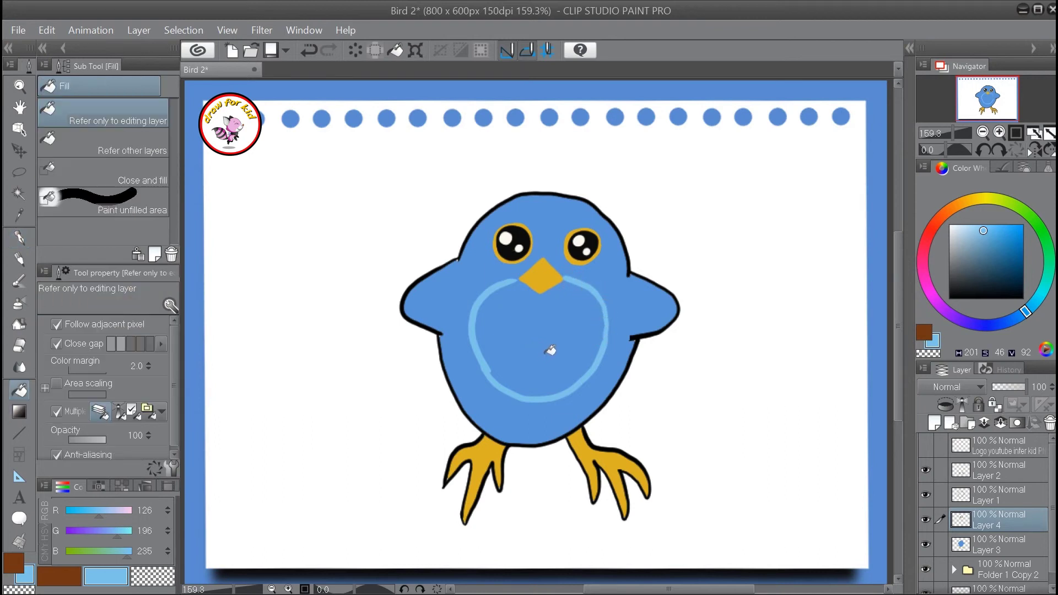
click(548, 351)
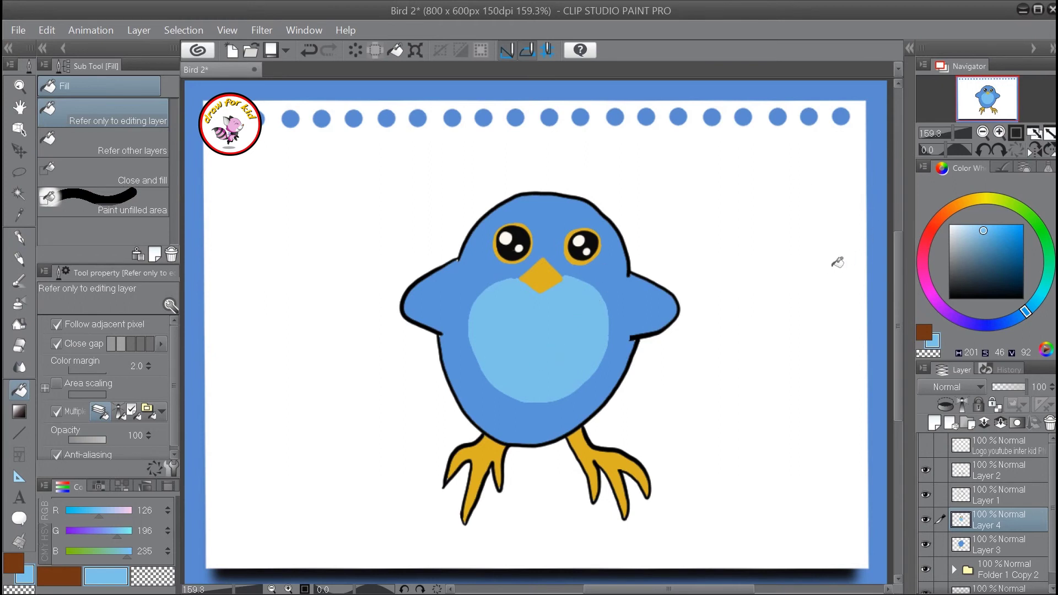